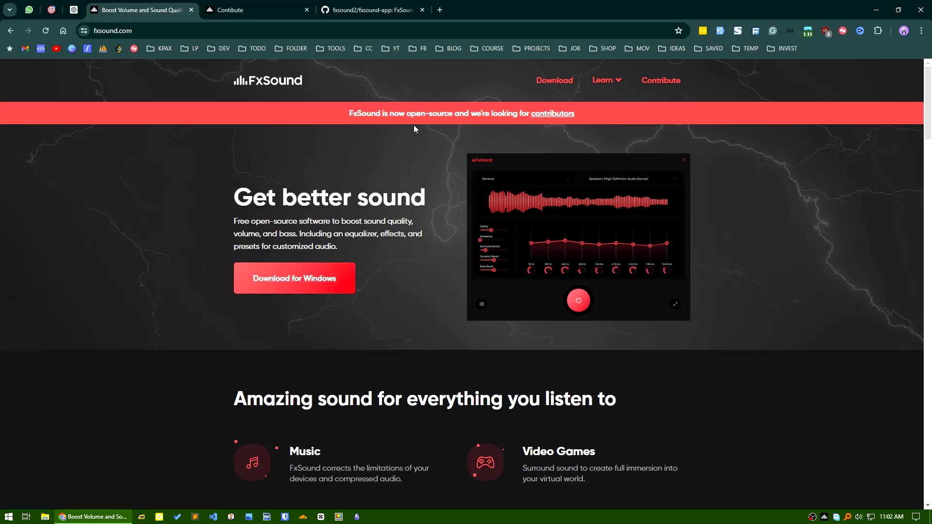
Review the FxSound home page's open-source notice and feature overview, along with its GitHub repository and contributors page.
{"action": "left_click_drag", "start_coordinate": [408, 116], "coordinate": [450, 116]}
{"action": "left_click", "coordinate": [372, 10]}
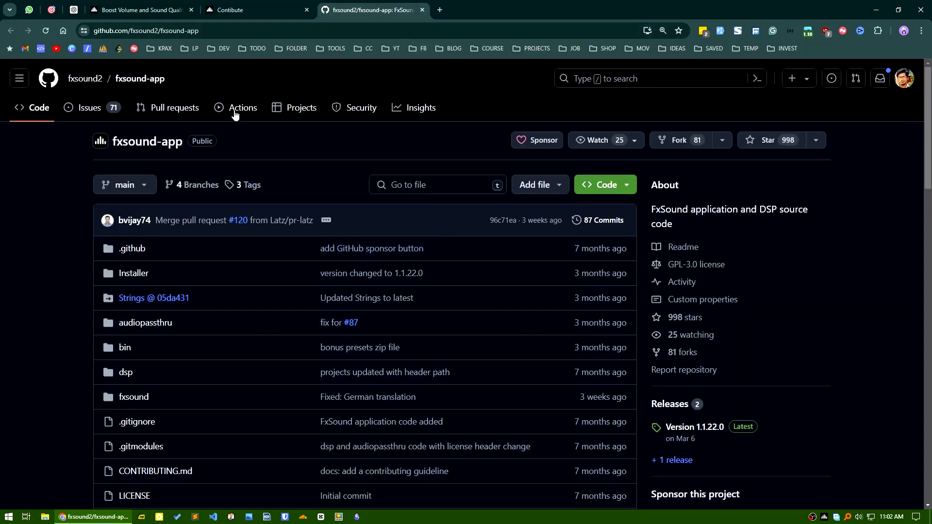
{"action": "left_click", "coordinate": [260, 14]}
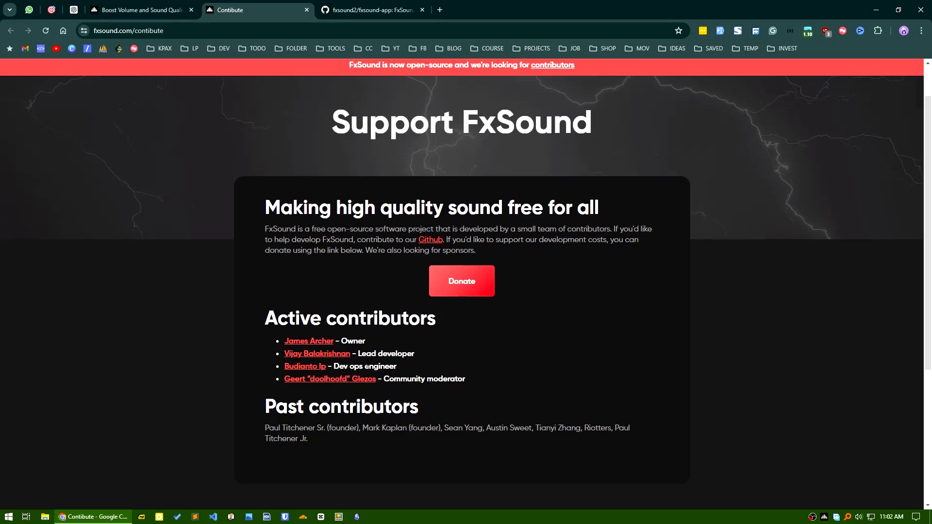
{"action": "left_click", "coordinate": [327, 17]}
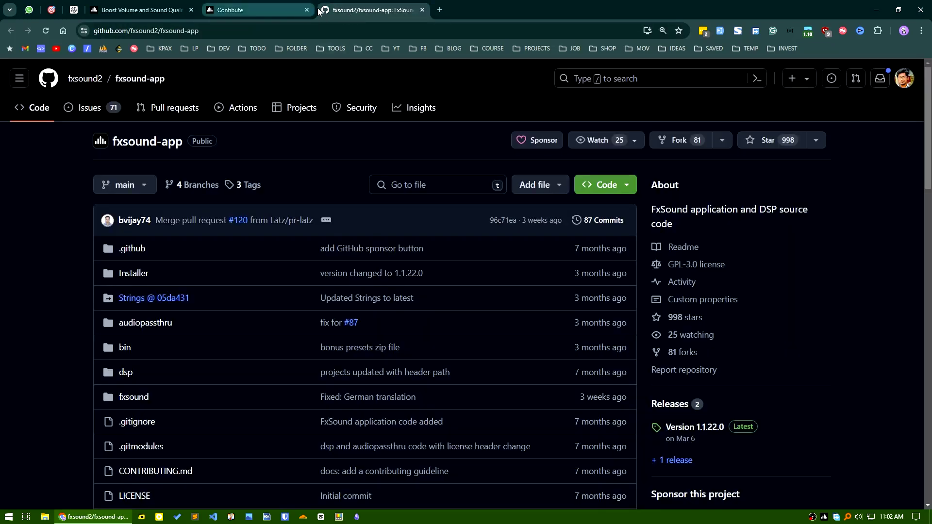
{"action": "left_click", "coordinate": [144, 12]}
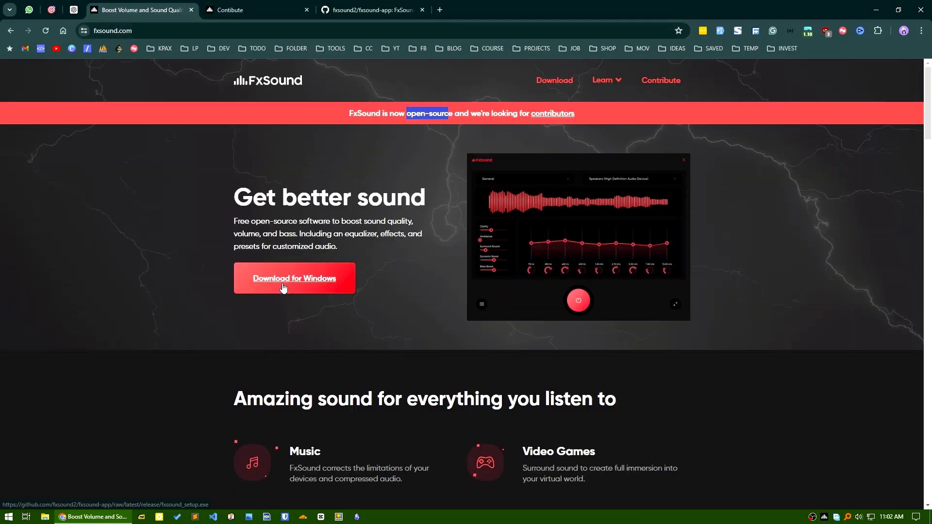
{"action": "scroll", "coordinate": [189, 397], "scroll_direction": "down", "scroll_amount": 1}
{"action": "scroll", "coordinate": [189, 397], "scroll_direction": "down", "scroll_amount": 4}
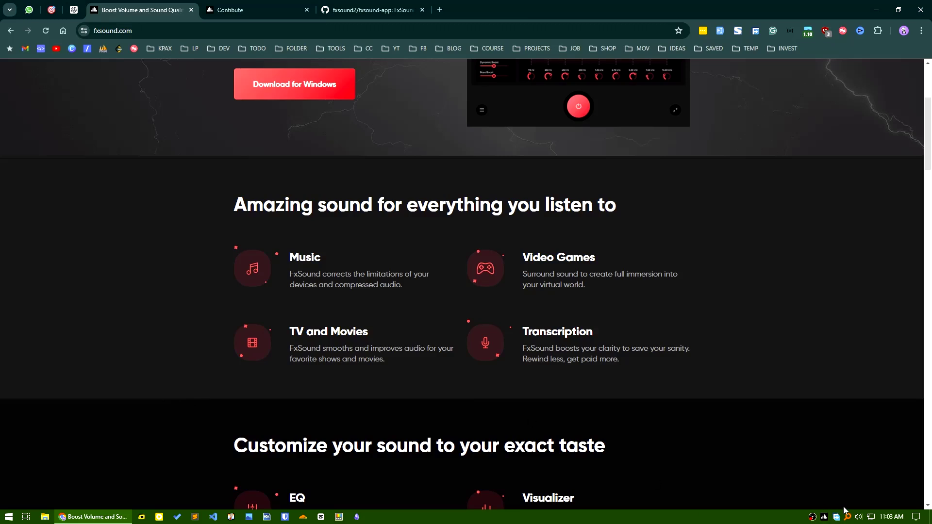
Switch to the FxSound desktop application running in the background and show its equalizer window.
{"action": "left_click", "coordinate": [824, 517]}
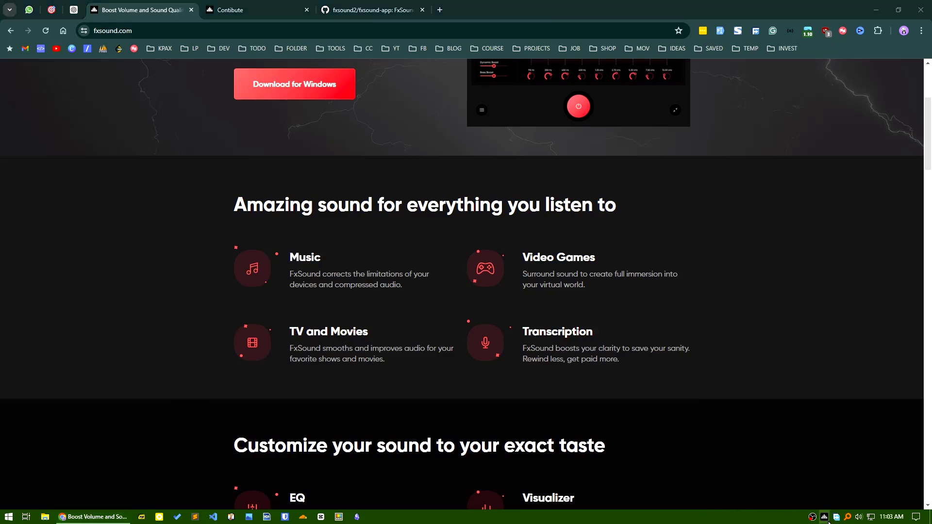
{"action": "left_click", "coordinate": [824, 518]}
{"action": "left_click", "coordinate": [824, 517]}
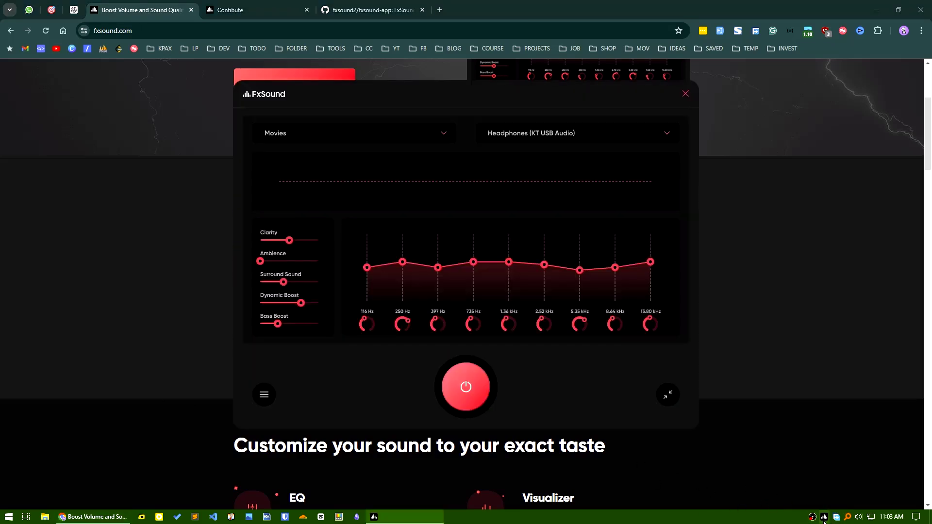
Look through the available sound presets and the levels of the effect sliders from Clarity to Bass Boost.
{"action": "left_click", "coordinate": [346, 137]}
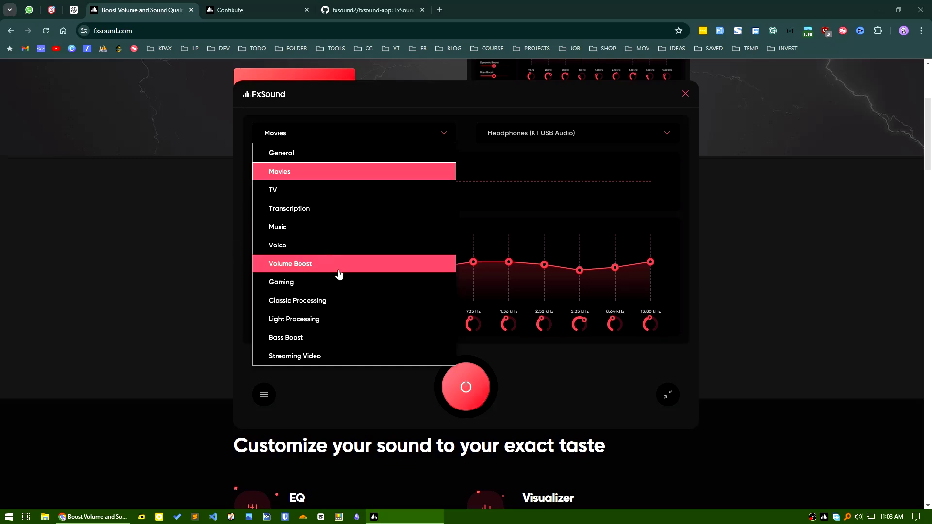
{"action": "left_click", "coordinate": [371, 116]}
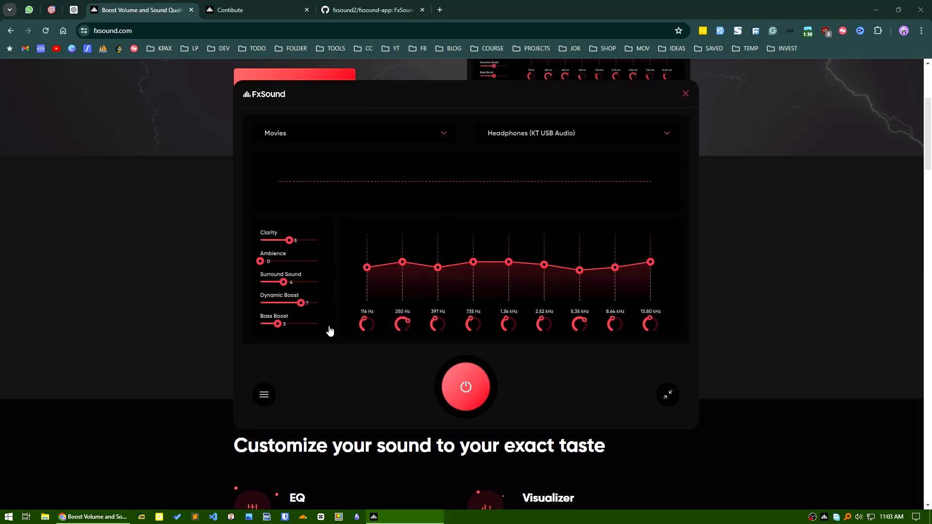
{"action": "mouse_move", "coordinate": [325, 329]}
Check the list of playback devices that FxSound can send its output to.
{"action": "left_click", "coordinate": [553, 138]}
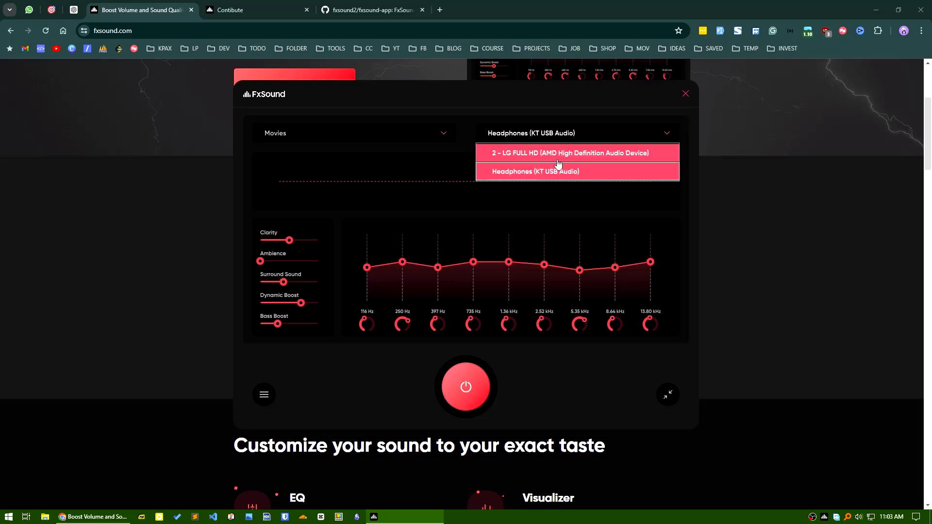
{"action": "left_click", "coordinate": [540, 98]}
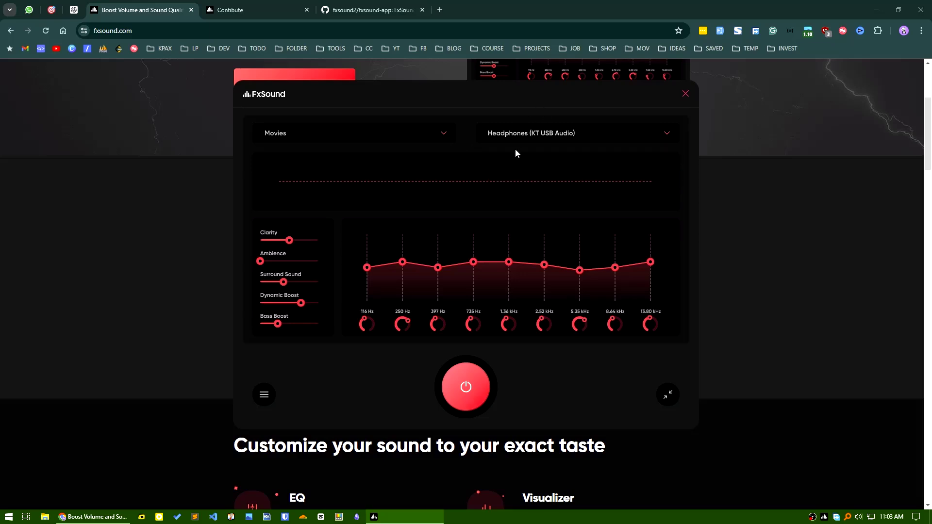
{"action": "left_click", "coordinate": [542, 140]}
{"action": "left_click", "coordinate": [542, 139]}
Turn FxSound's audio processing off and back on twice to compare the sound.
{"action": "left_click", "coordinate": [468, 394]}
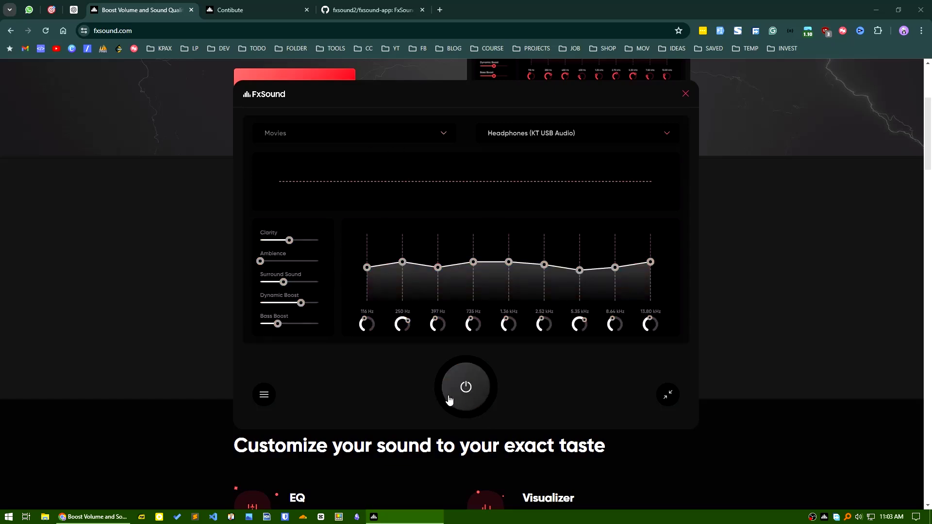
{"action": "left_click", "coordinate": [468, 393]}
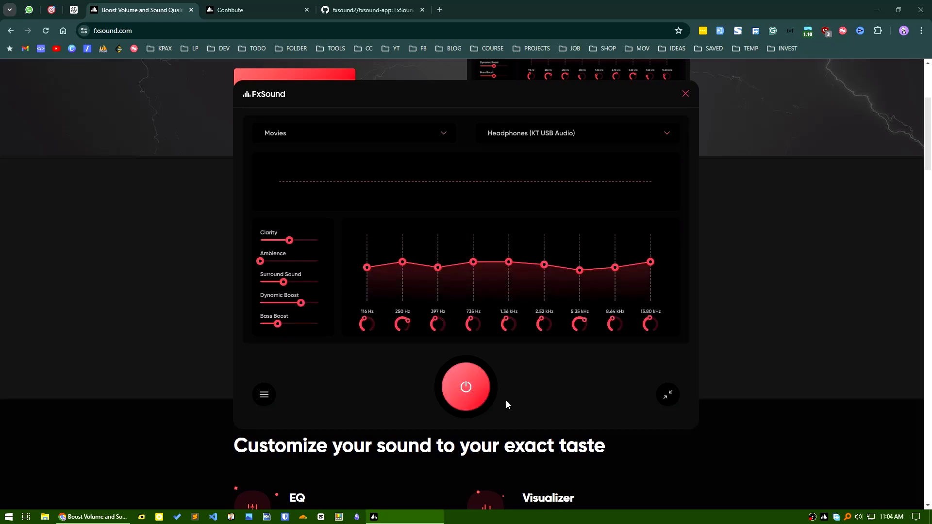
{"action": "left_click", "coordinate": [467, 387]}
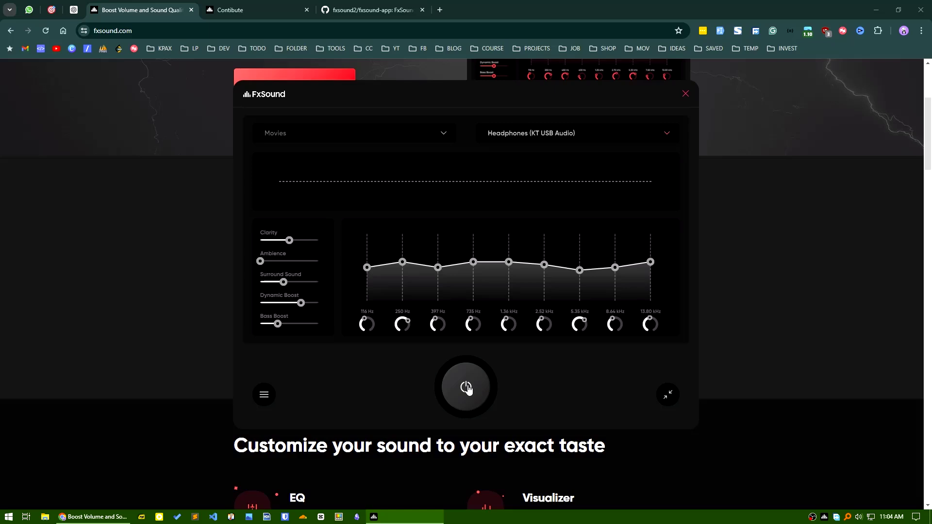
{"action": "left_click", "coordinate": [466, 387]}
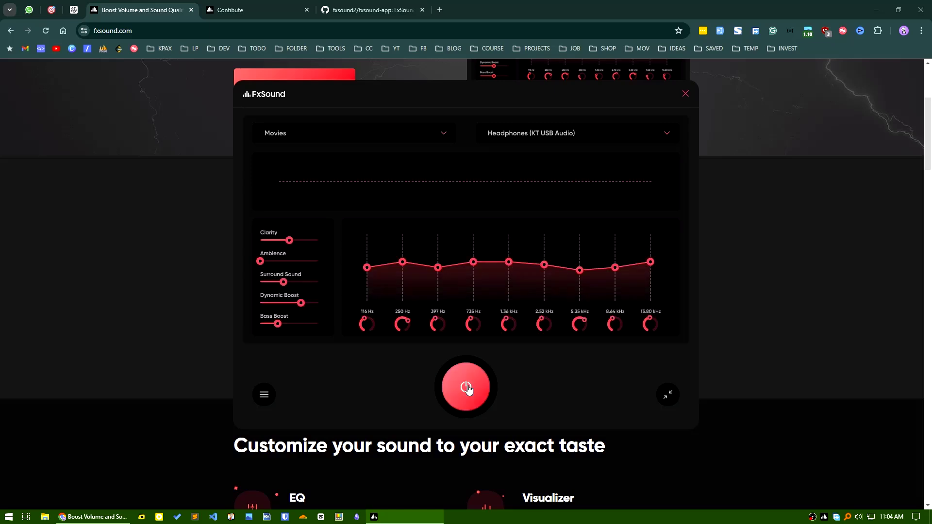
Review the general preferences in FxSound's settings, close them, and check the playback device list again.
{"action": "left_click", "coordinate": [270, 395]}
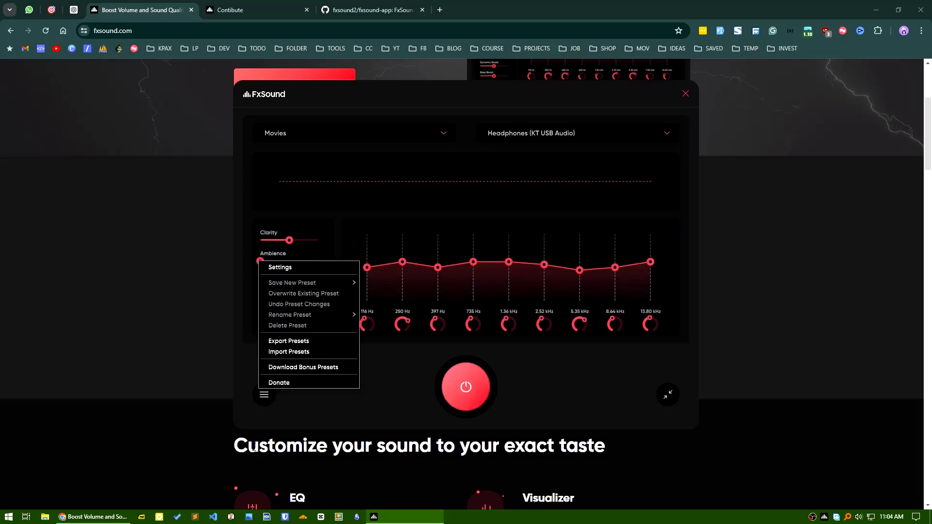
{"action": "left_click", "coordinate": [290, 269]}
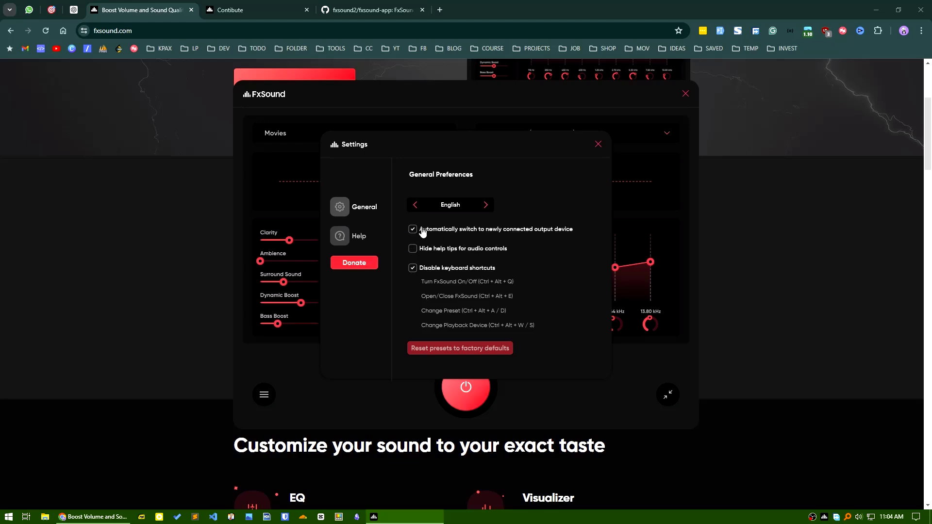
{"action": "left_click", "coordinate": [599, 146]}
{"action": "left_click", "coordinate": [539, 138]}
{"action": "left_click", "coordinate": [540, 140]}
View the presets offered in the Export Presets dialog and close it without exporting.
{"action": "left_click", "coordinate": [265, 395]}
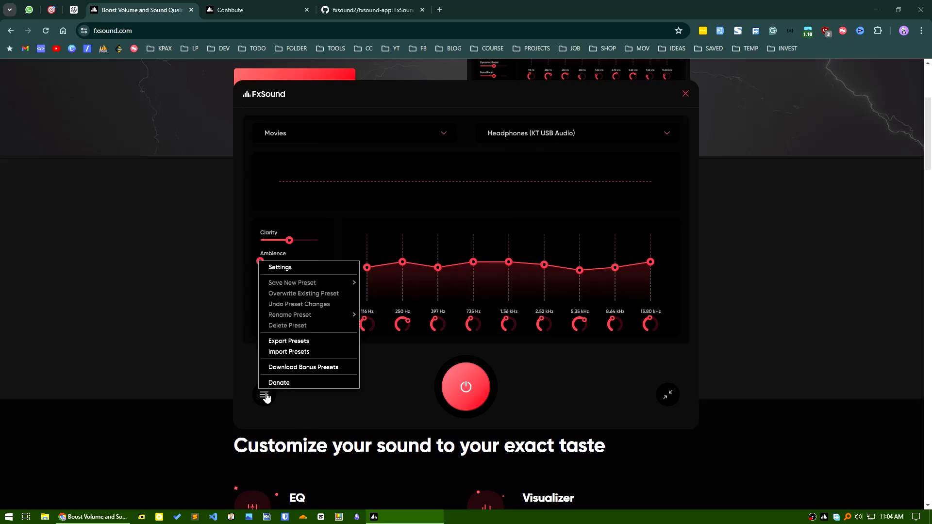
{"action": "left_click", "coordinate": [287, 342]}
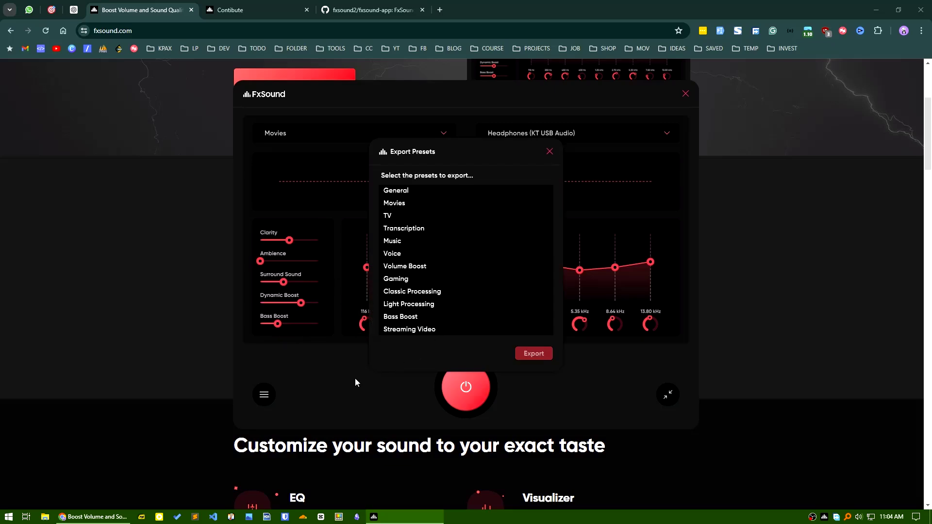
{"action": "left_click", "coordinate": [549, 152]}
Open the web page for FxSound's downloadable bonus presets and look it over.
{"action": "left_click", "coordinate": [265, 395]}
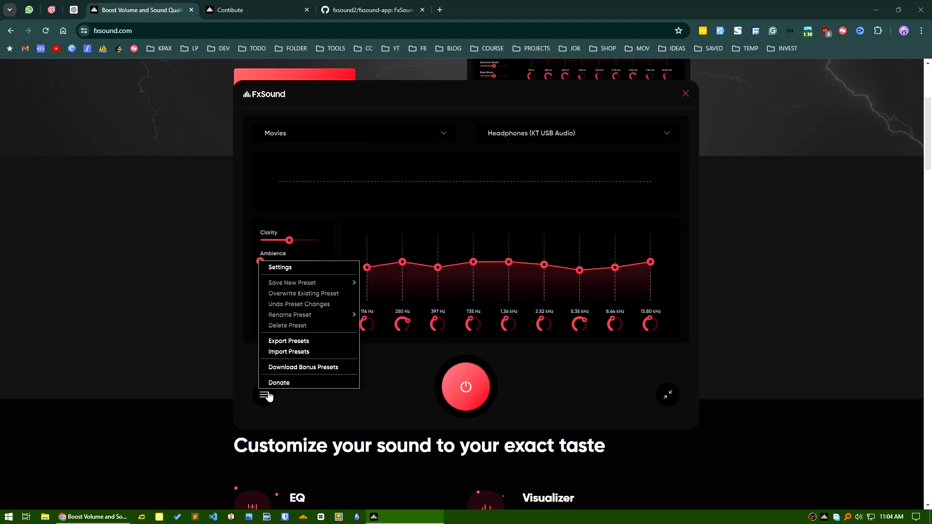
{"action": "left_click", "coordinate": [307, 370]}
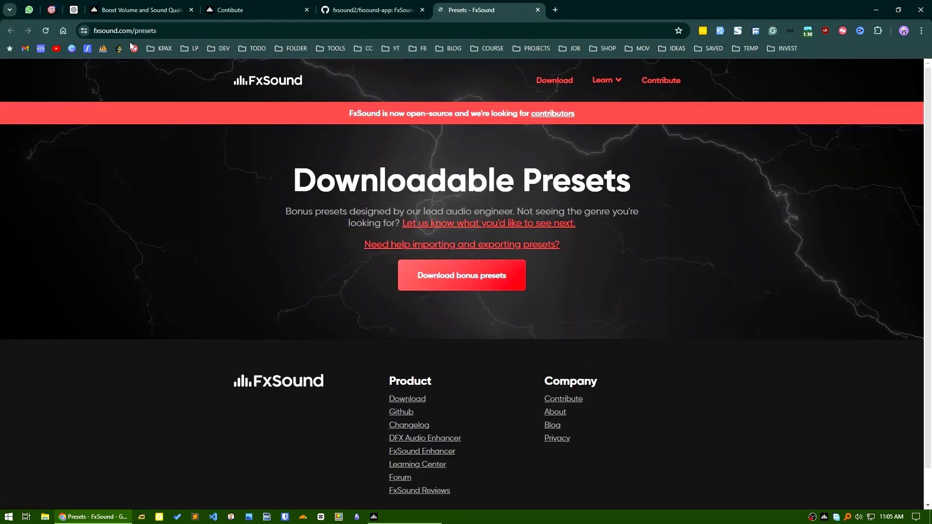
{"action": "scroll", "coordinate": [482, 345], "scroll_direction": "down", "scroll_amount": 1}
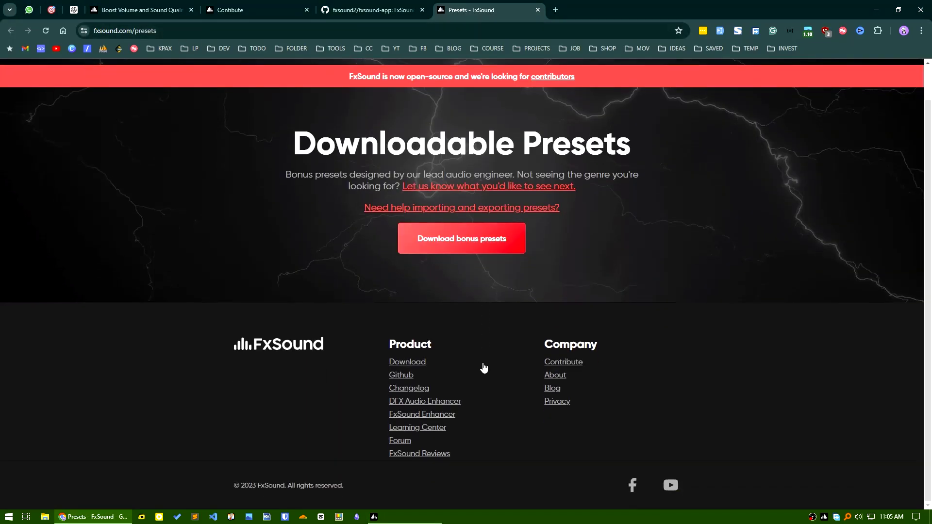
Return to the FxSound home page and review its listening uses and sound customization features.
{"action": "left_click", "coordinate": [122, 4]}
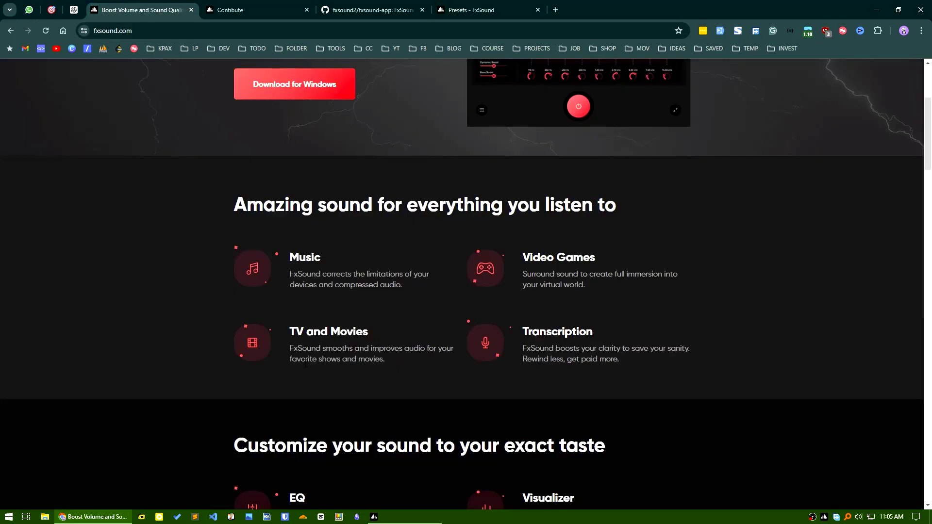
{"action": "scroll", "coordinate": [302, 360], "scroll_direction": "down", "scroll_amount": 4}
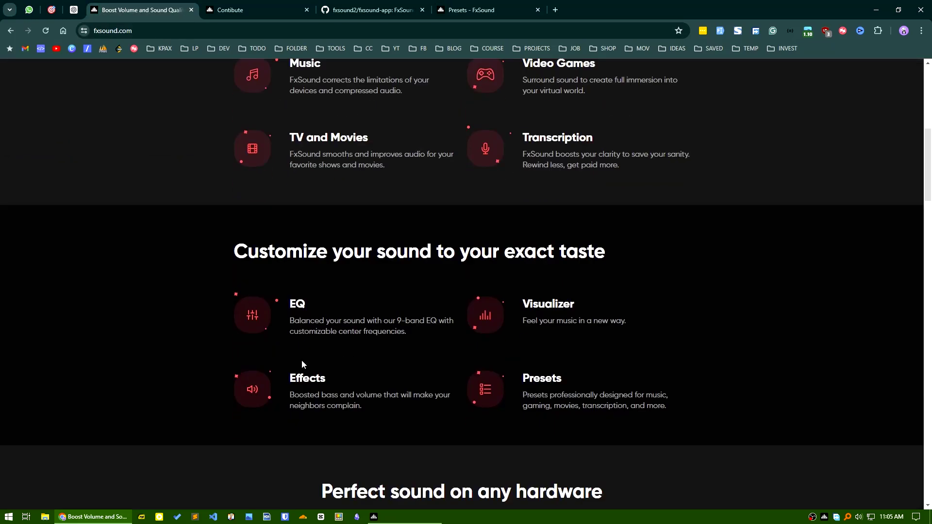
{"action": "scroll", "coordinate": [302, 361], "scroll_direction": "up", "scroll_amount": 5}
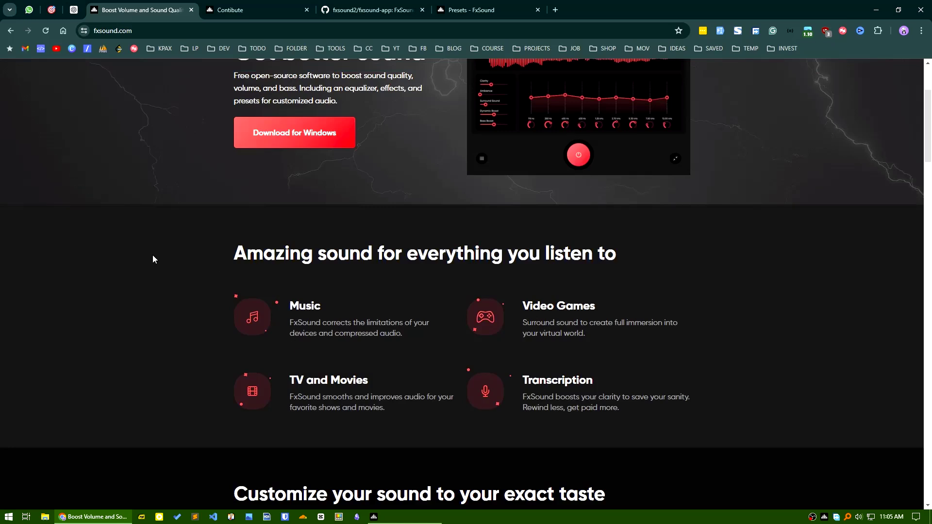
{"action": "scroll", "coordinate": [401, 292], "scroll_direction": "up", "scroll_amount": 3}
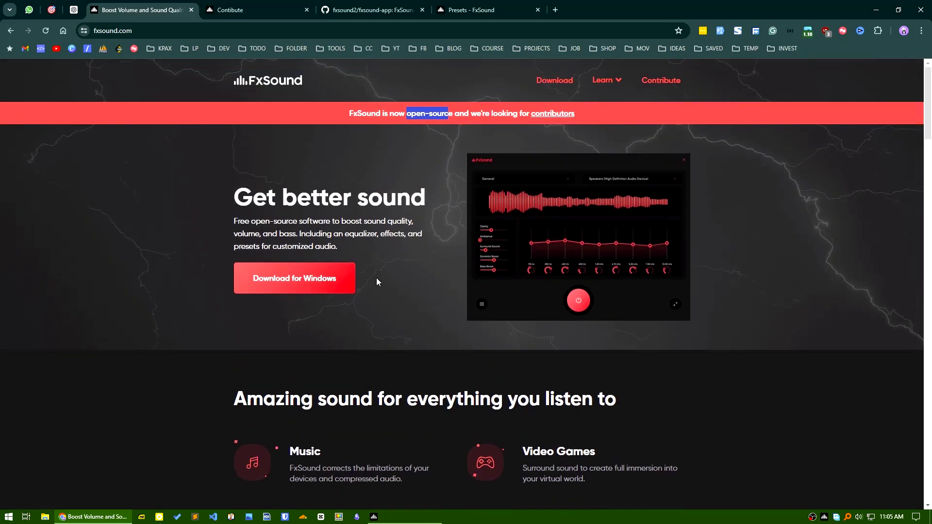